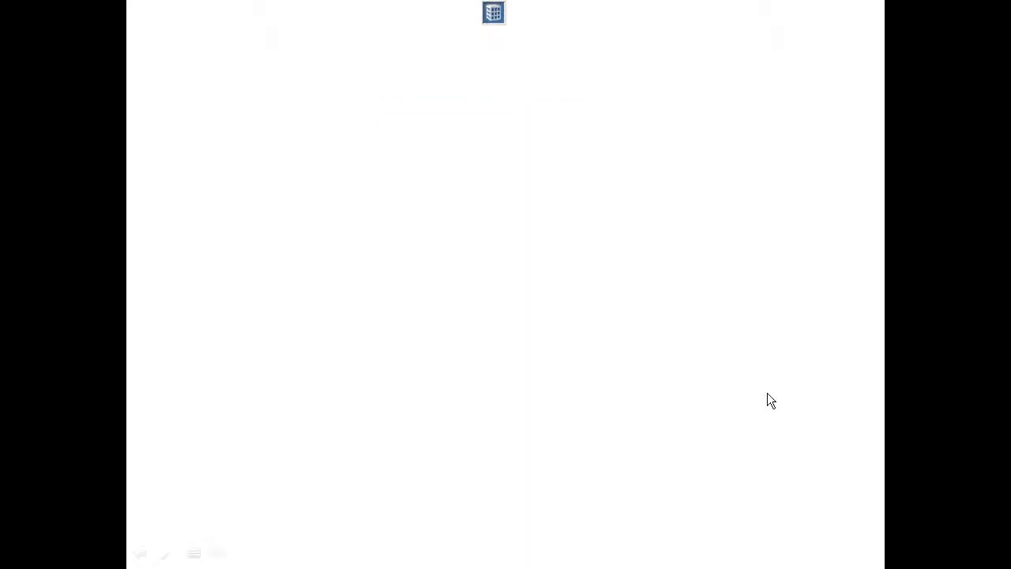
Switch from the presentation to Tabs3 and review the client's A/R balance details and trust balances, closing the details when finished.
key("alt+Tab")
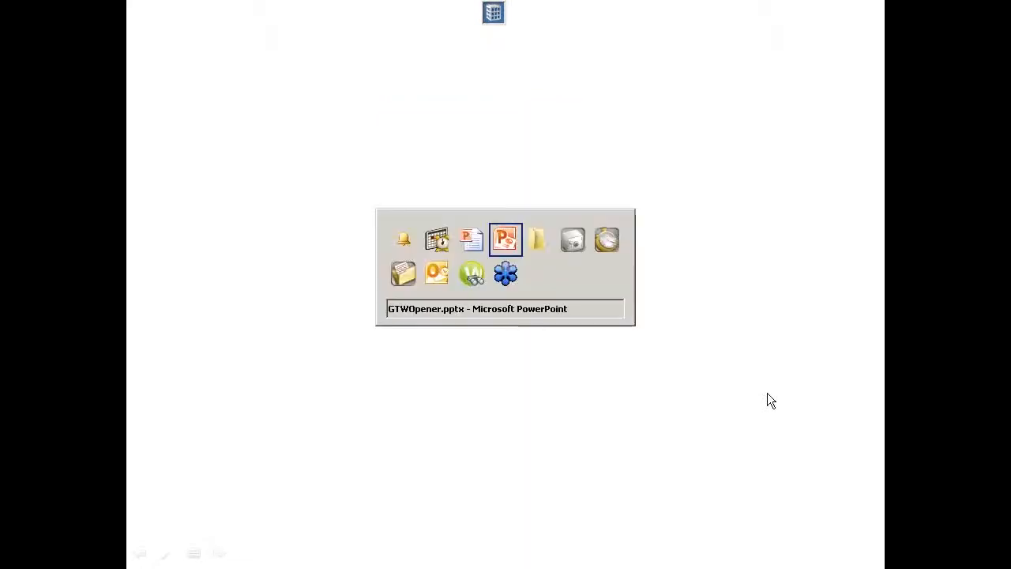
key("alt+Tab")
key("alt+Tab")
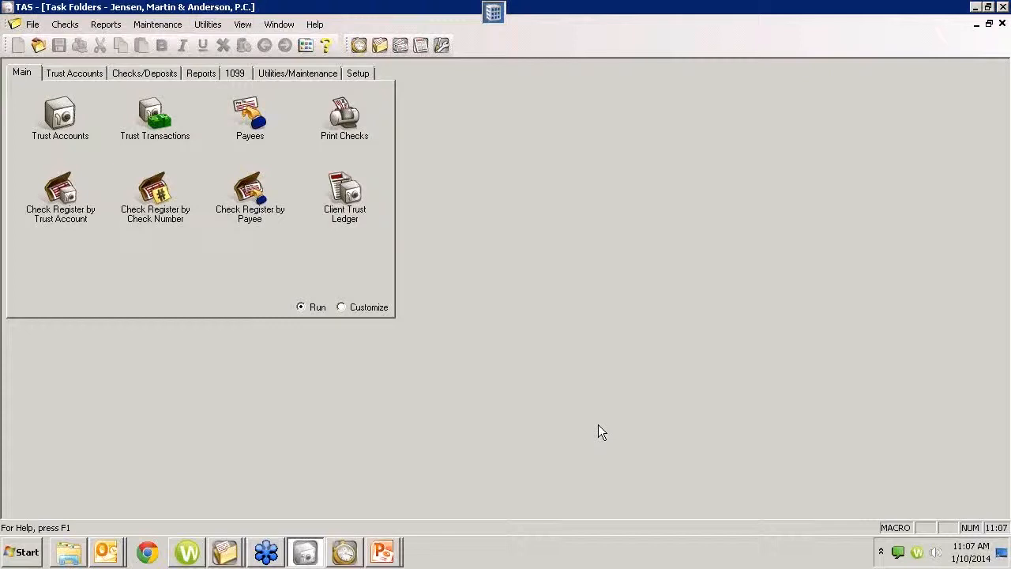
left_click(343, 553)
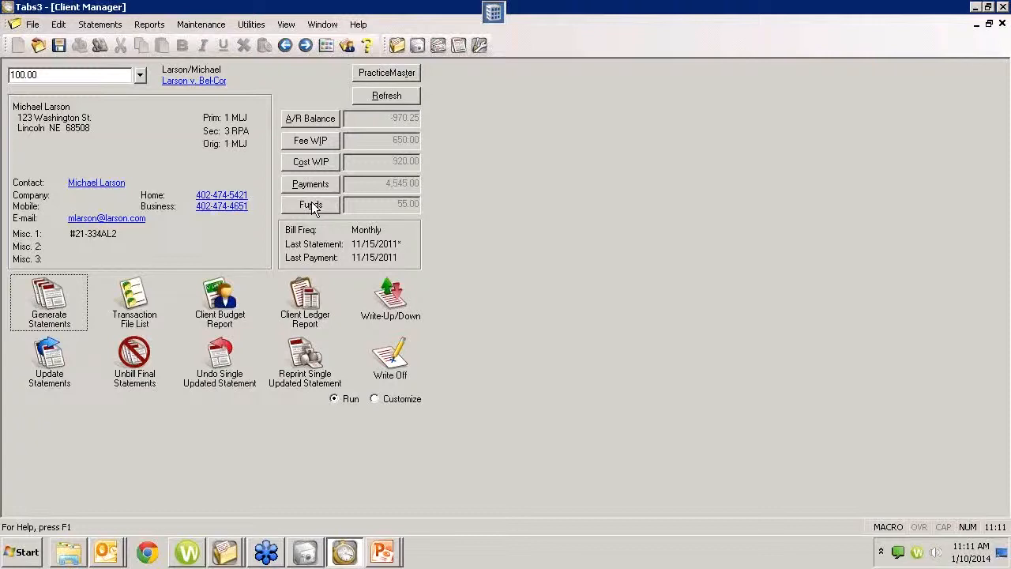
left_click(294, 118)
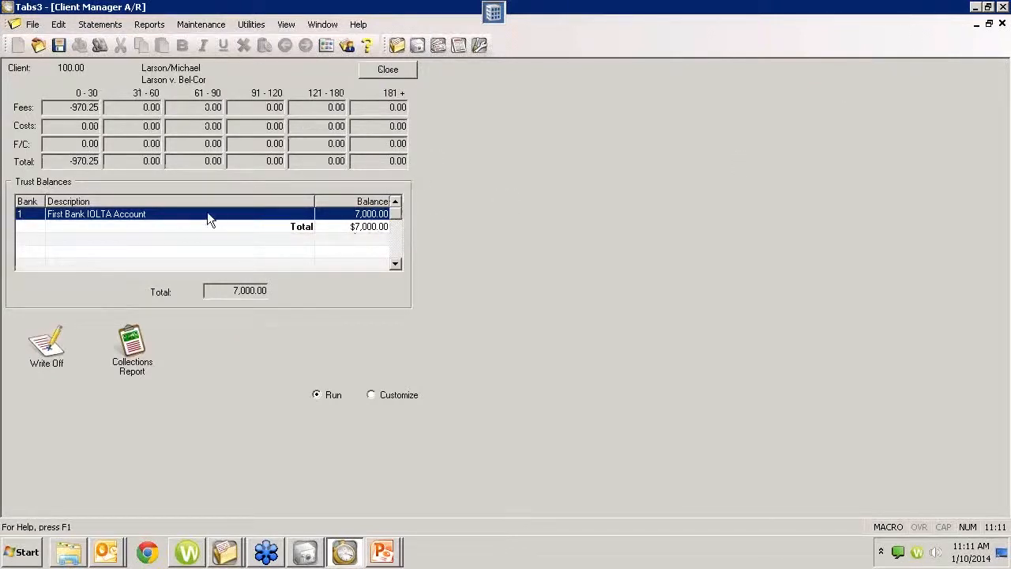
left_click(1002, 25)
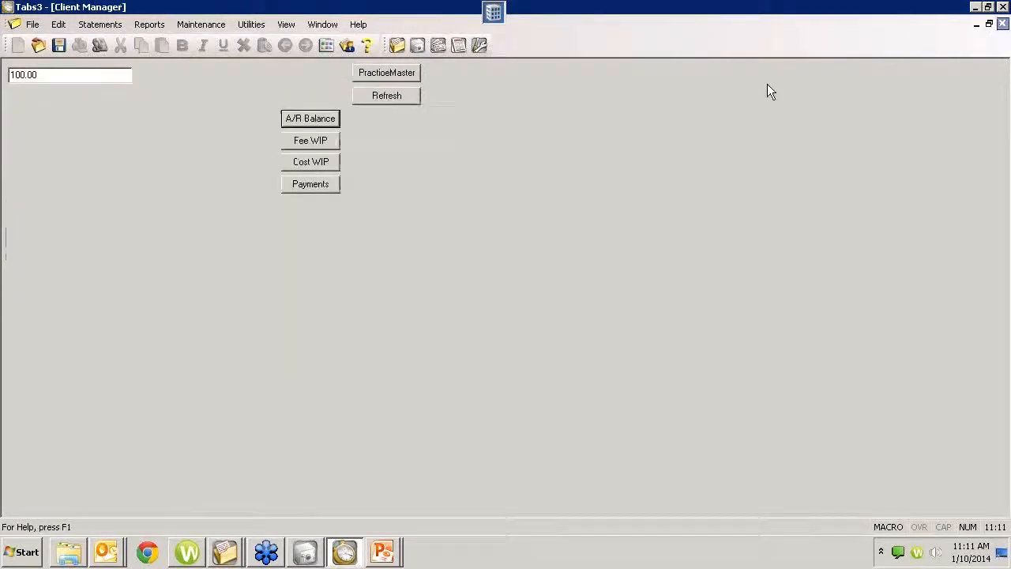
left_click(308, 119)
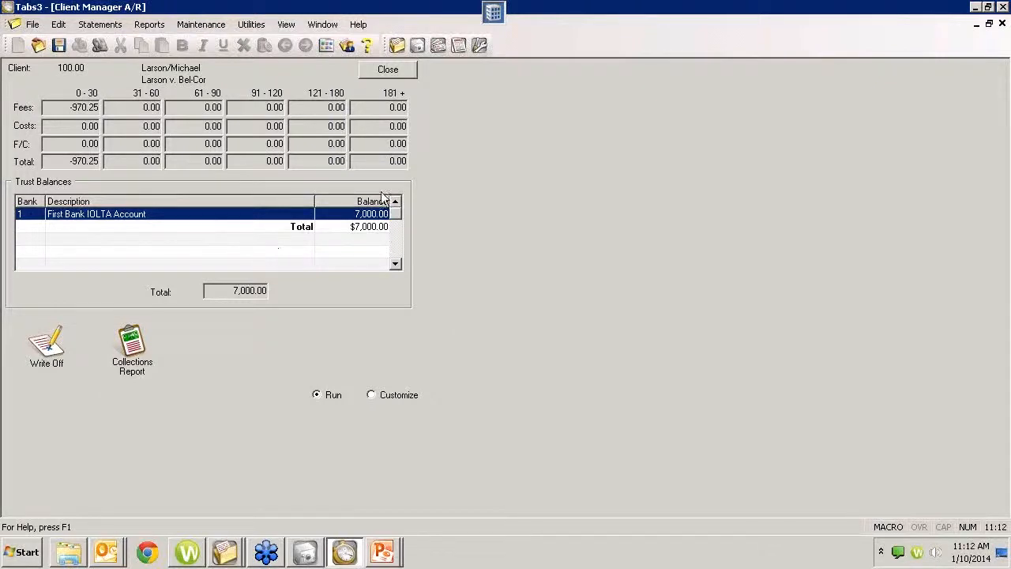
left_click(383, 69)
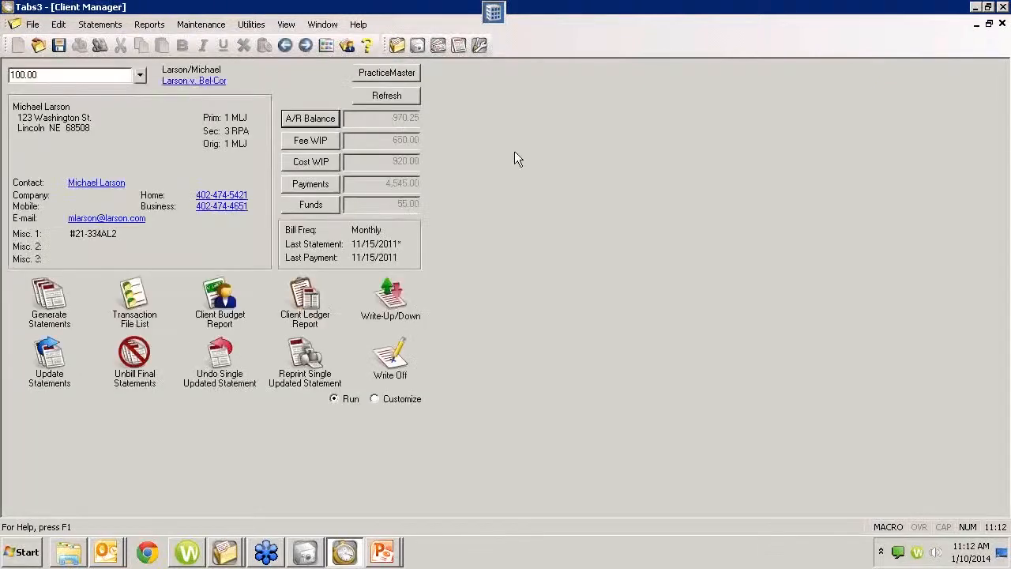
Switch to TAS and start a new trust check transaction for the client's trust account with FIRM as the payee.
left_click(346, 555)
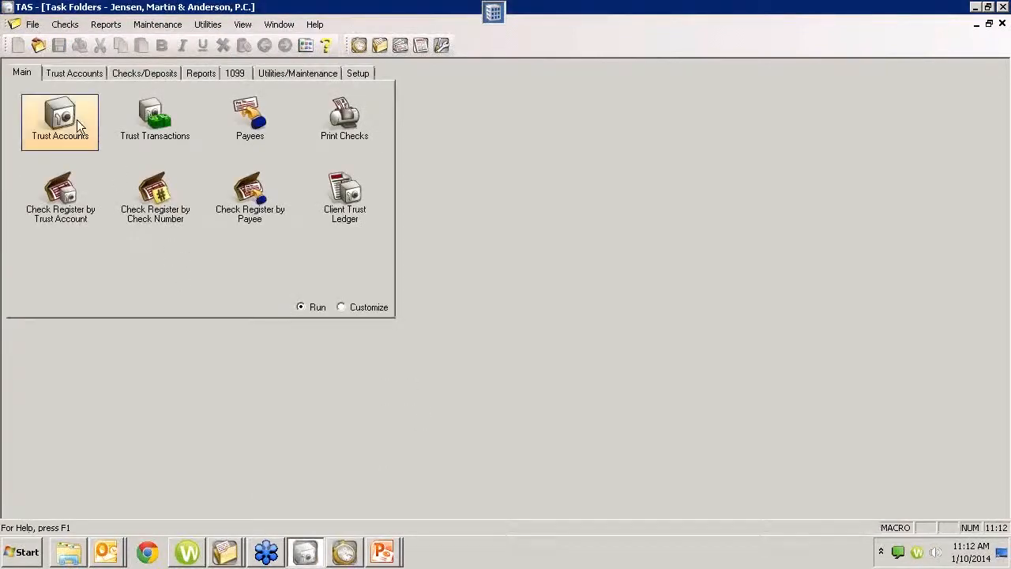
left_click(136, 118)
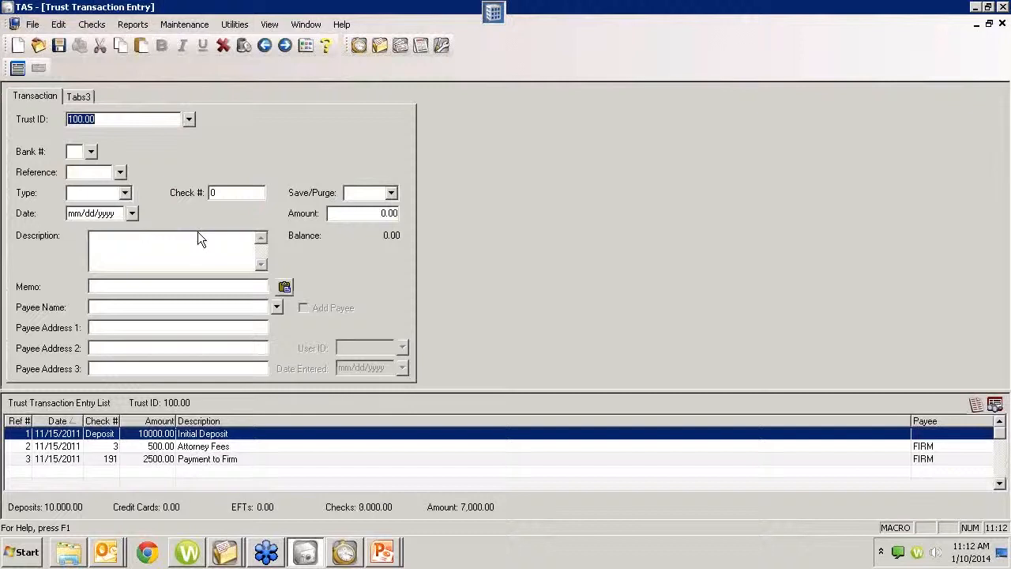
key("Return")
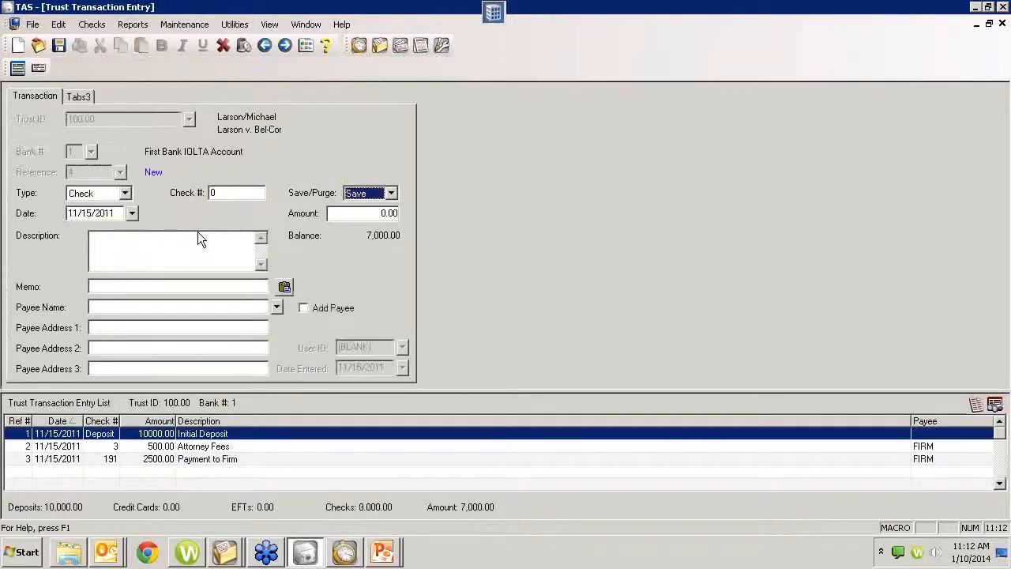
key("Return")
key("Return")
key("Return")
key("Return")
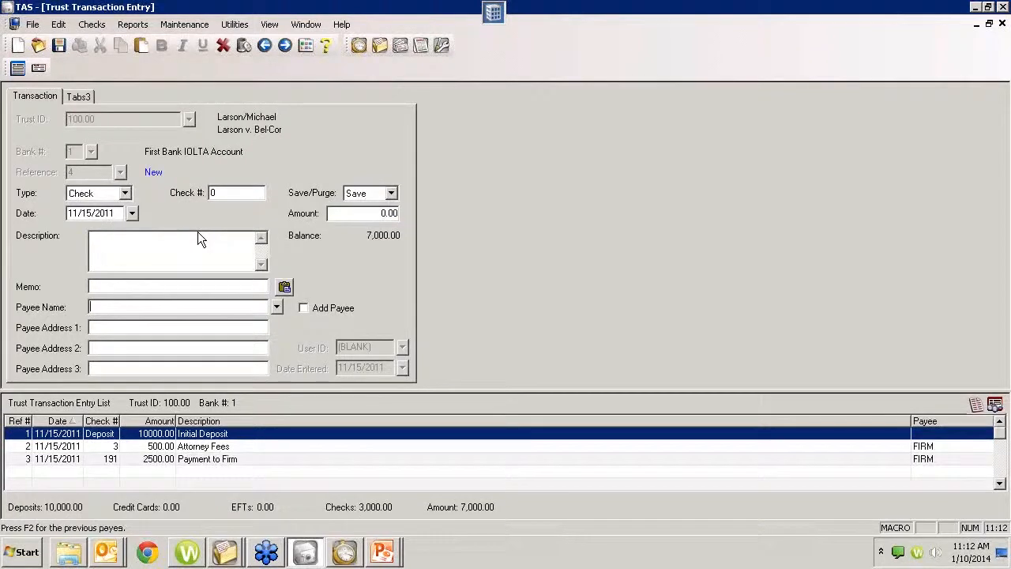
type("fIRM")
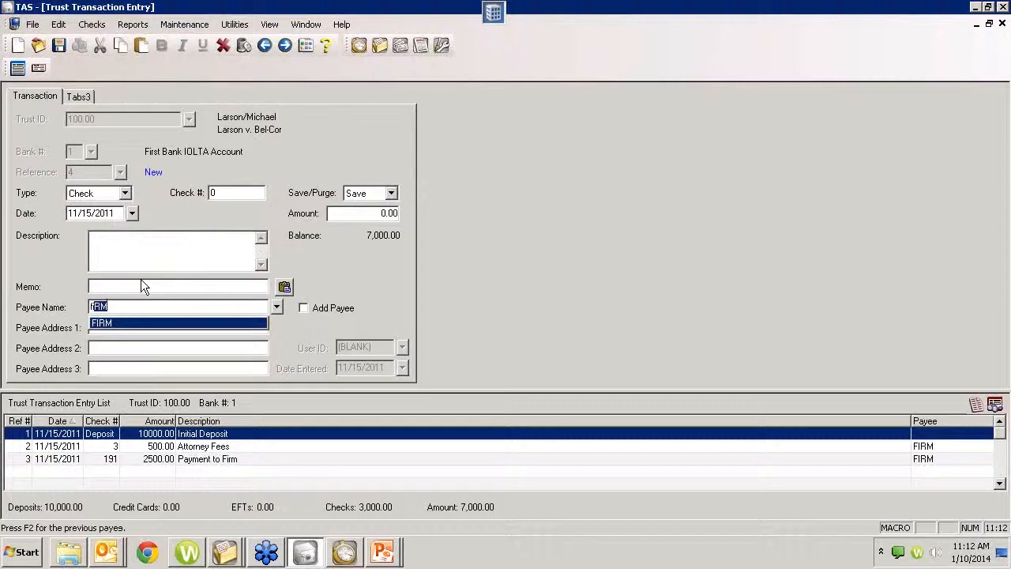
key("Return")
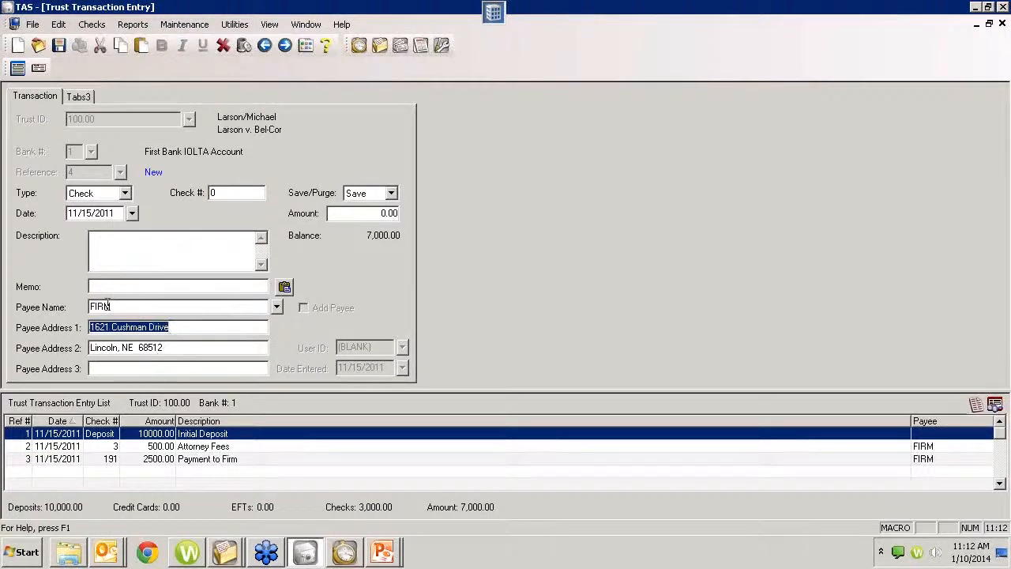
left_click(132, 306)
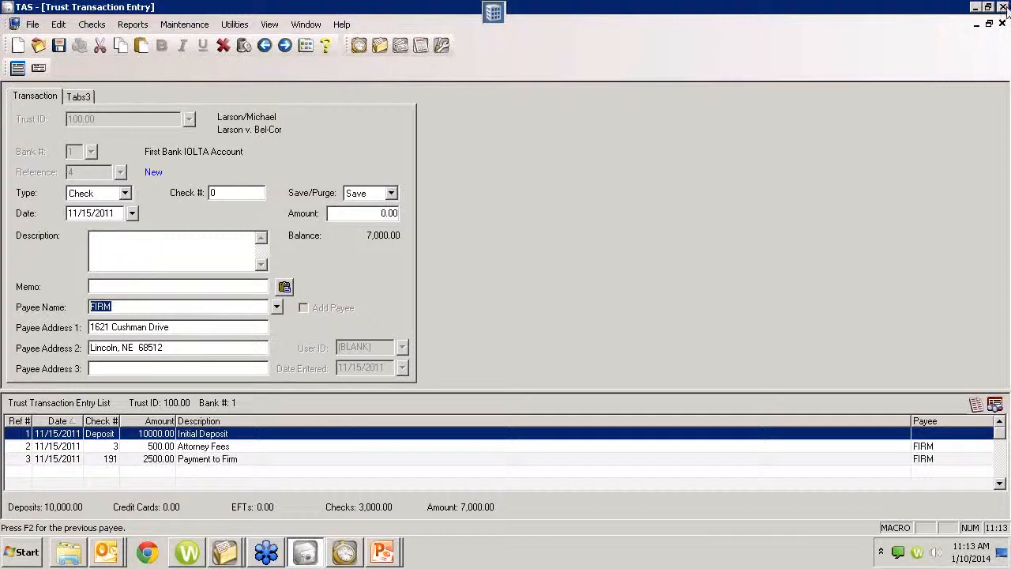
Switch back to Tabs3 and check the trust balance shown with the client's A/R details.
left_click(344, 551)
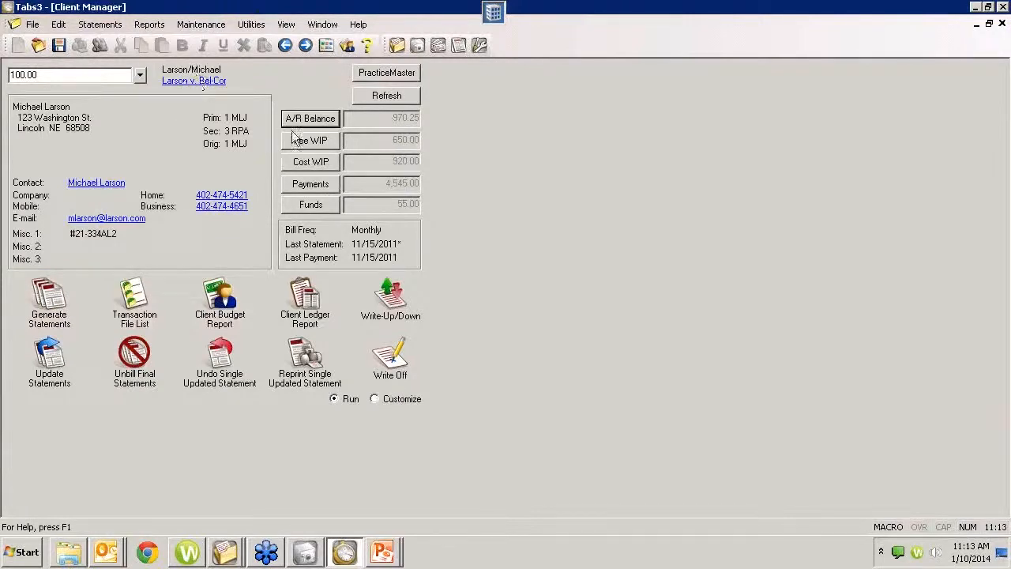
left_click(313, 119)
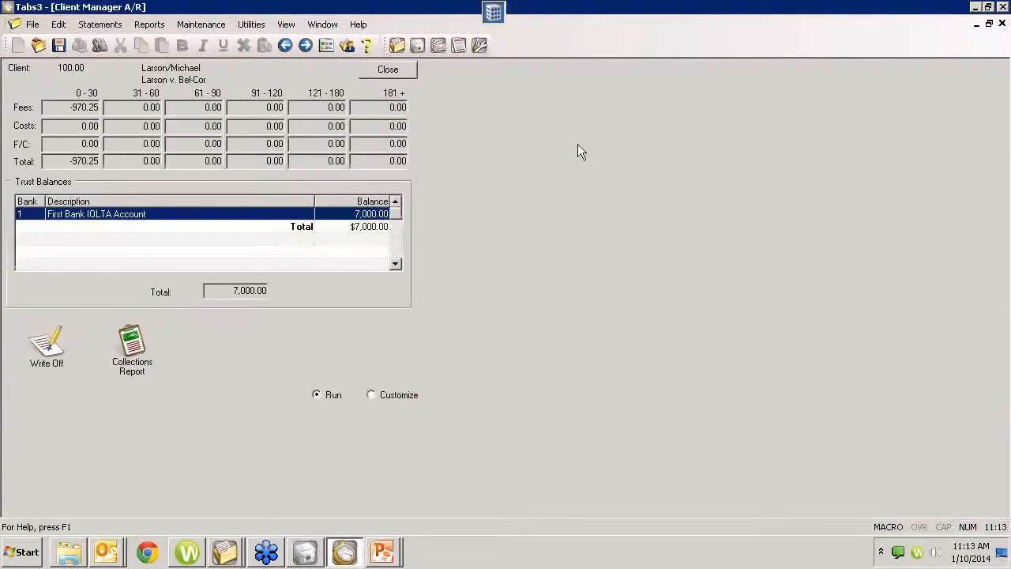
left_click(399, 74)
Preview the client's draft statement, examine the client funds and trust account information on its last page, and close the preview.
left_click(28, 312)
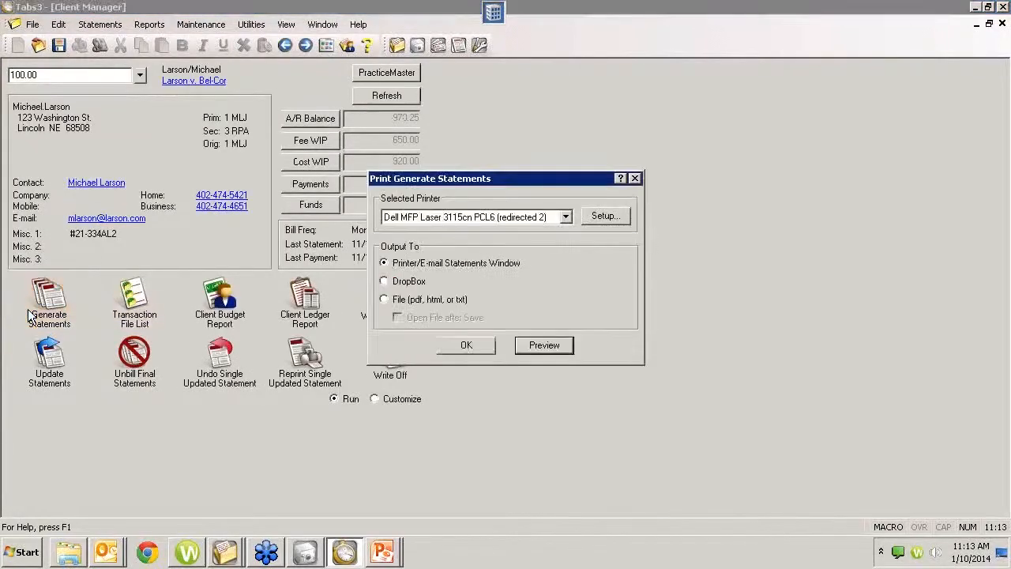
left_click(545, 345)
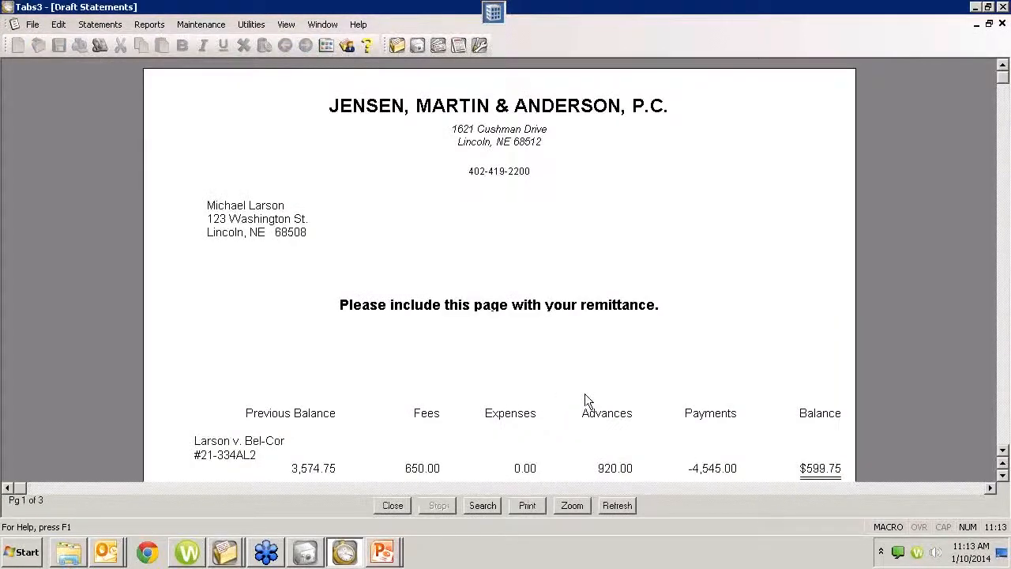
key("ctrl+End")
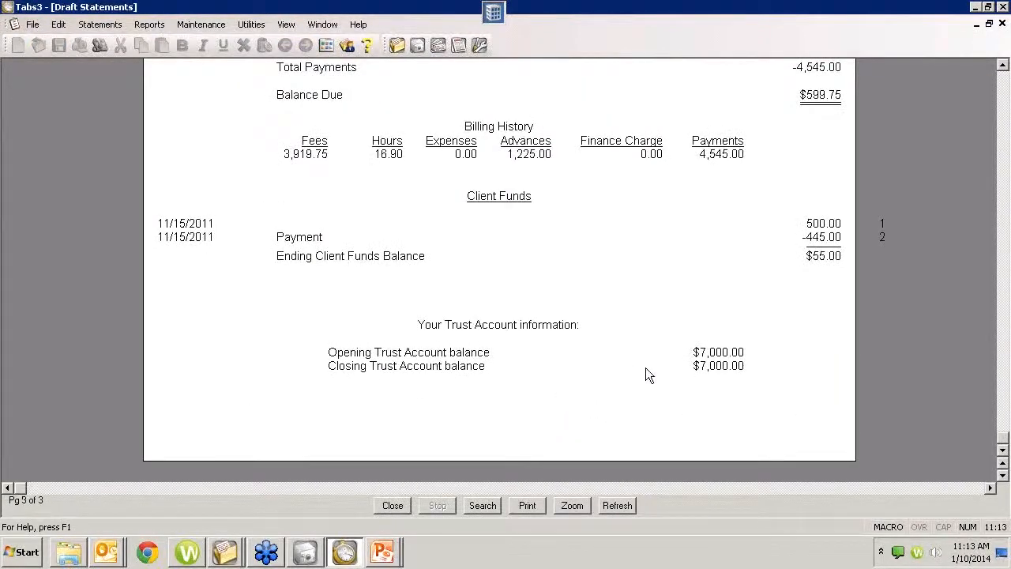
scroll(645, 376, "up", 1)
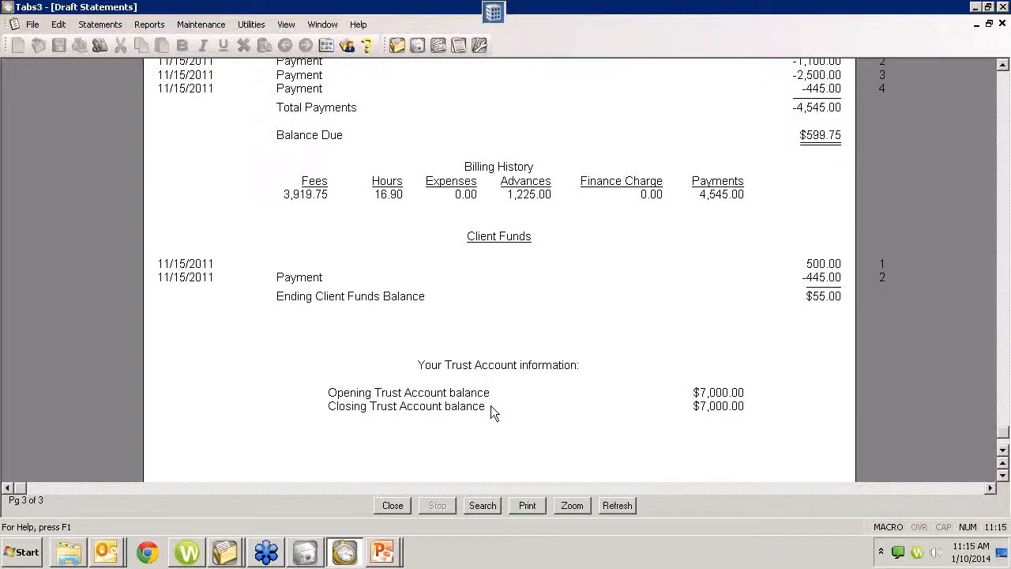
left_click(393, 505)
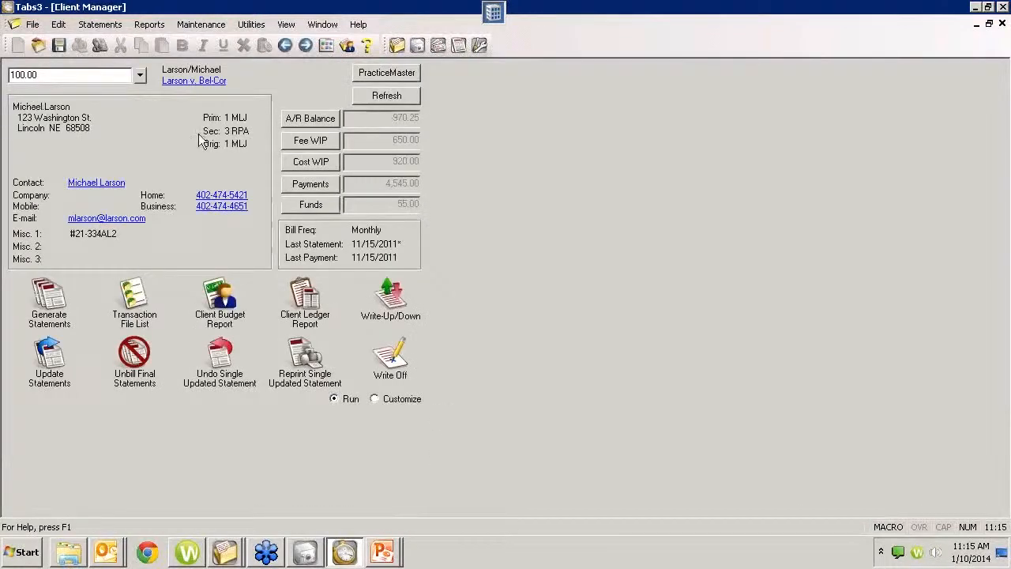
Examine the Trust Integration choices in the client's statement options and close the client information without changing them.
left_click(170, 82)
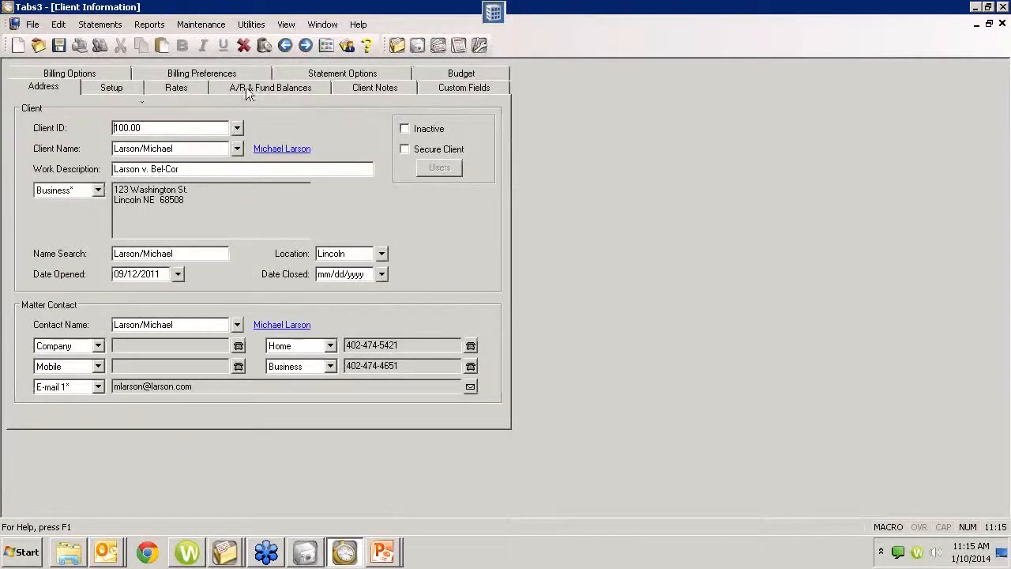
left_click(252, 88)
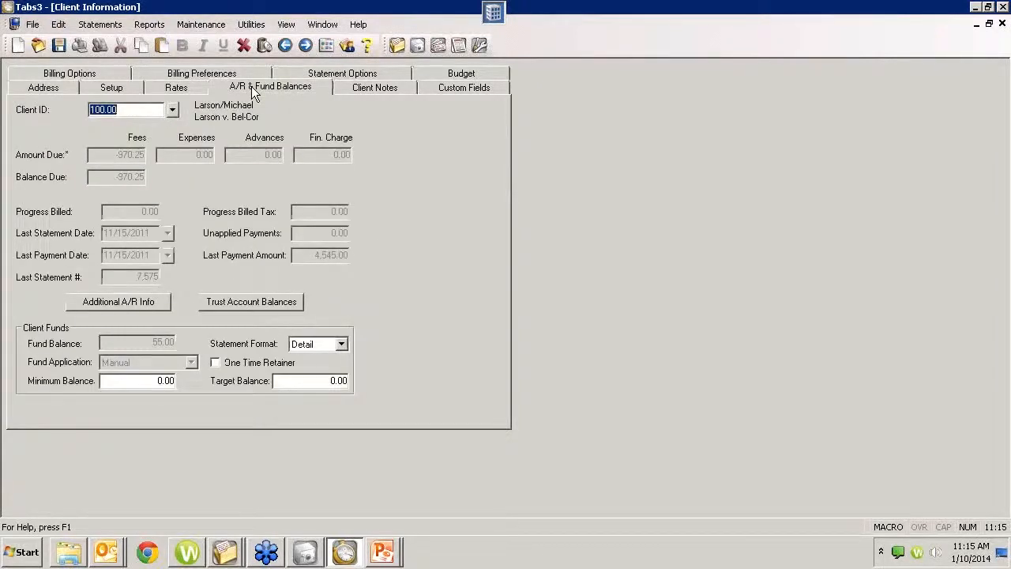
left_click(318, 76)
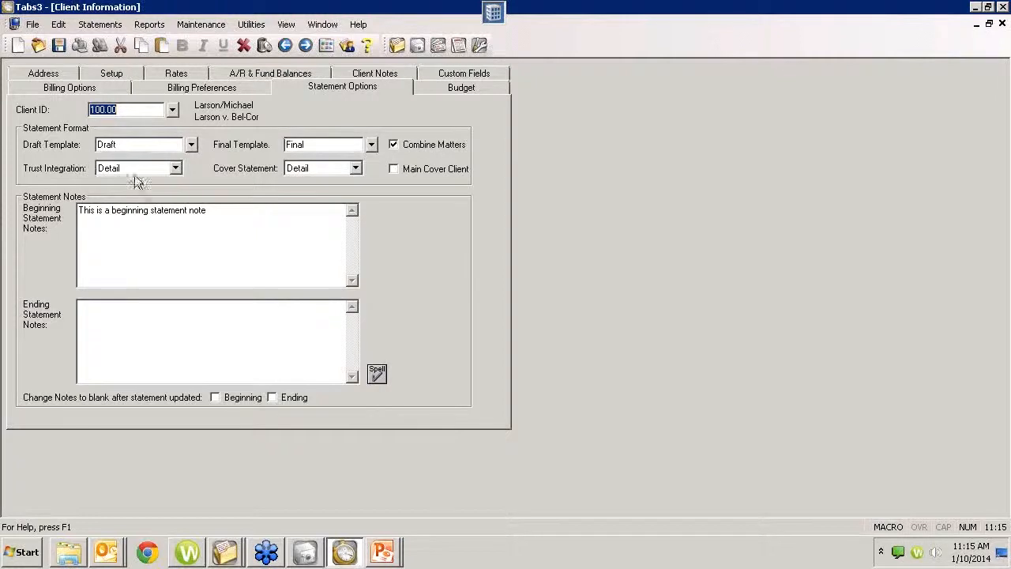
left_click(176, 168)
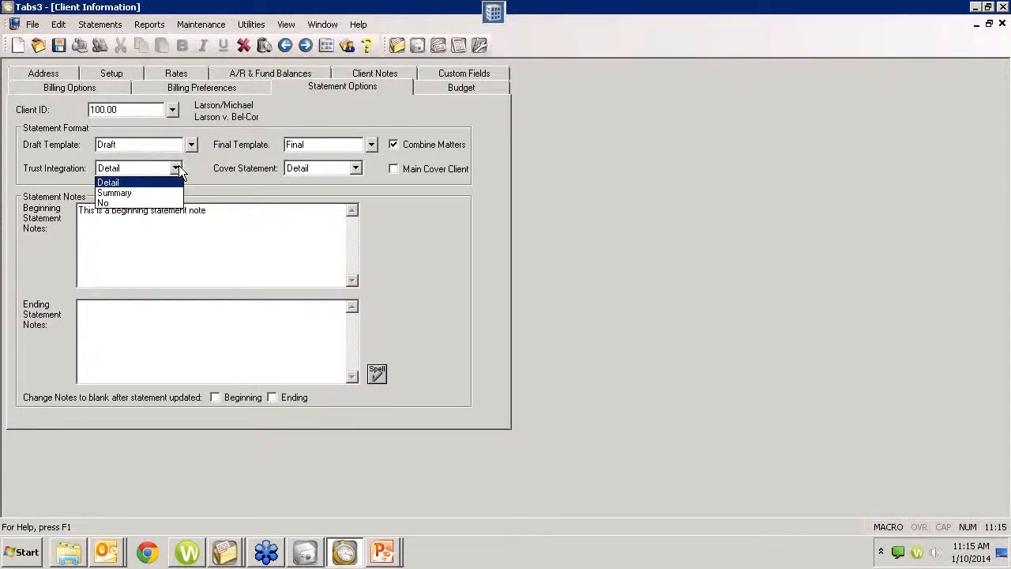
left_click(494, 199)
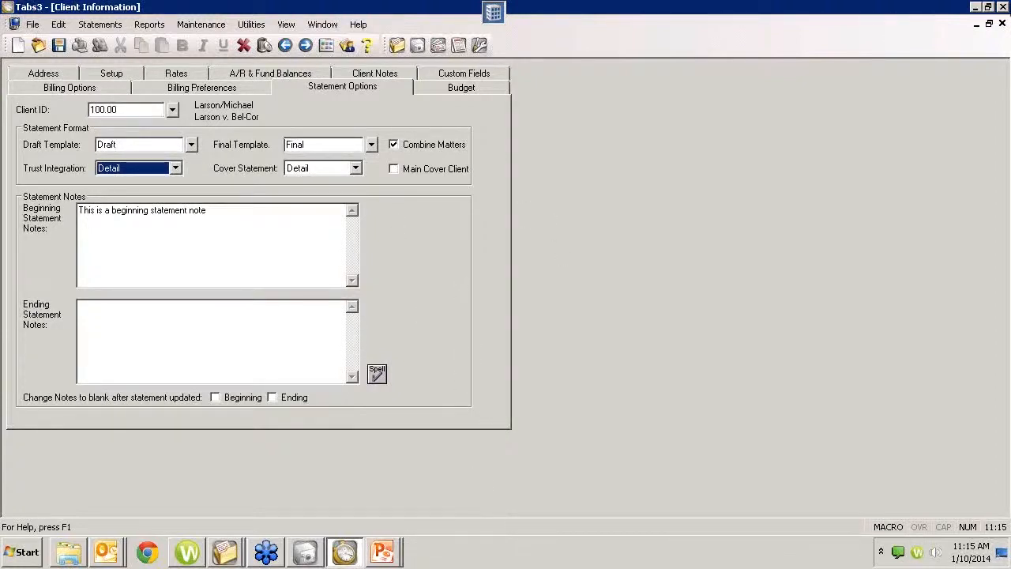
left_click(1002, 23)
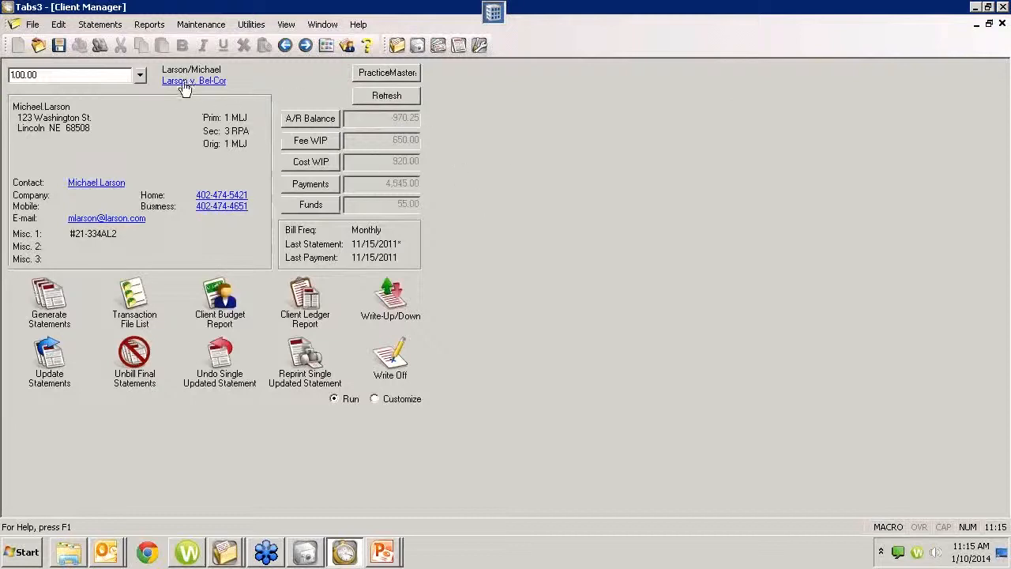
Review the client's trust balances once more in the A/R balance details and close them.
left_click(316, 118)
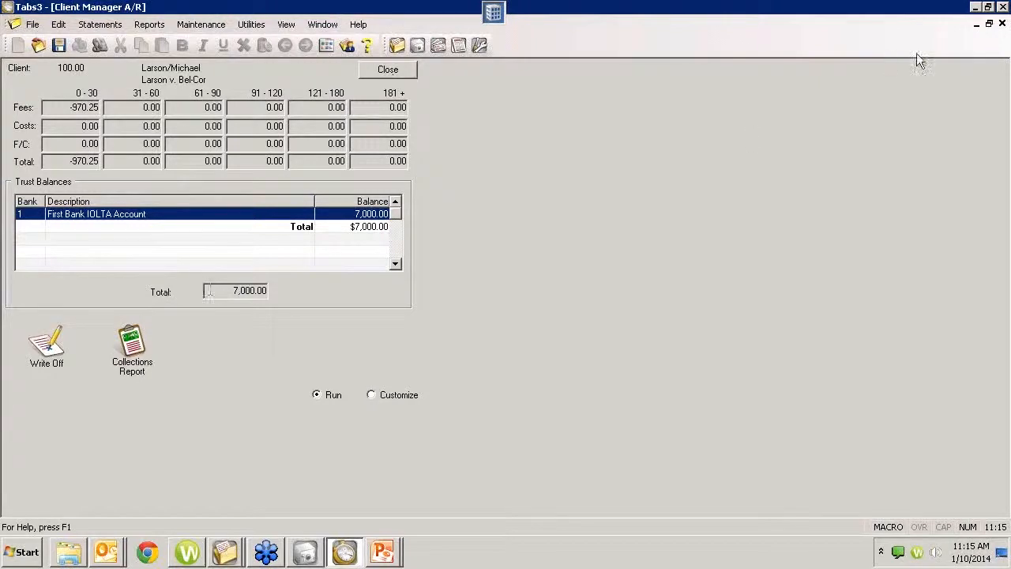
left_click(1003, 25)
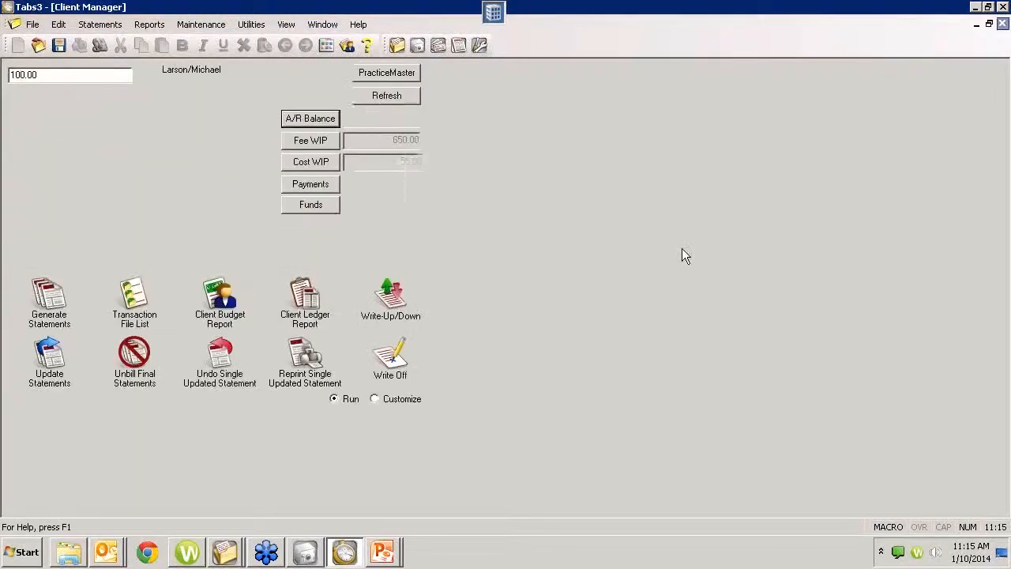
Switch to TAS, close the new trust transaction without saving, and cancel the transaction verification list.
left_click(305, 551)
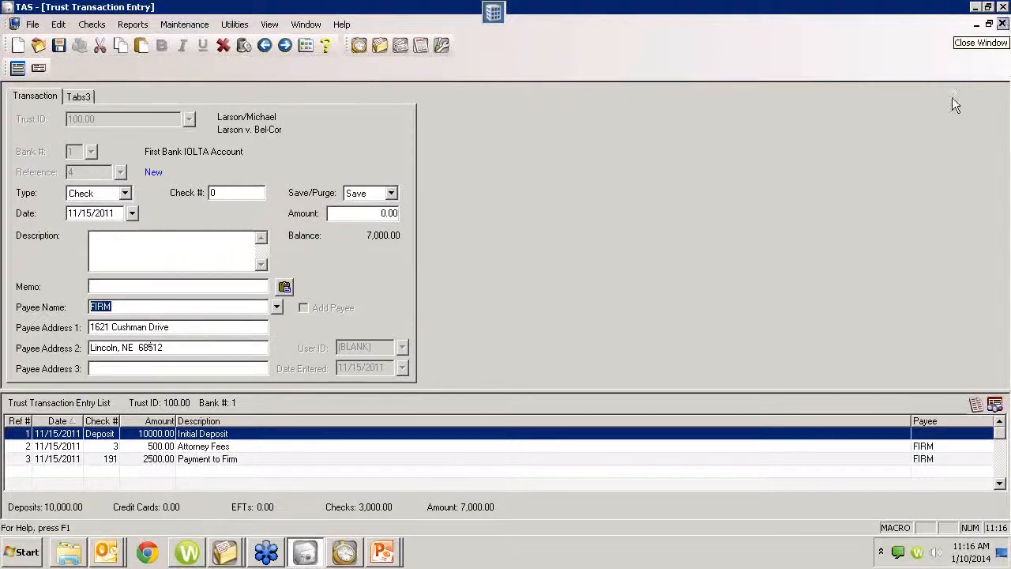
left_click(344, 553)
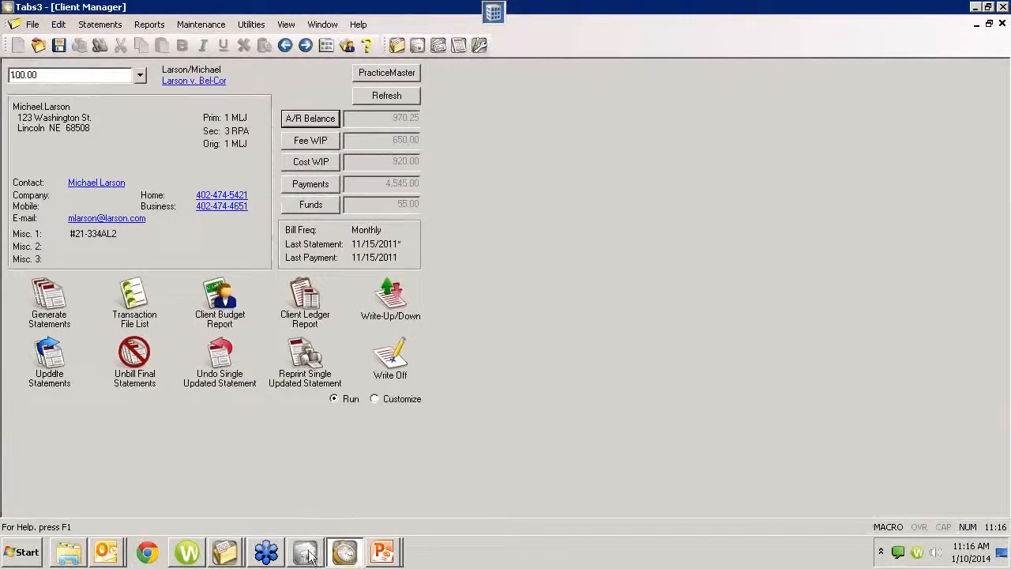
left_click(306, 553)
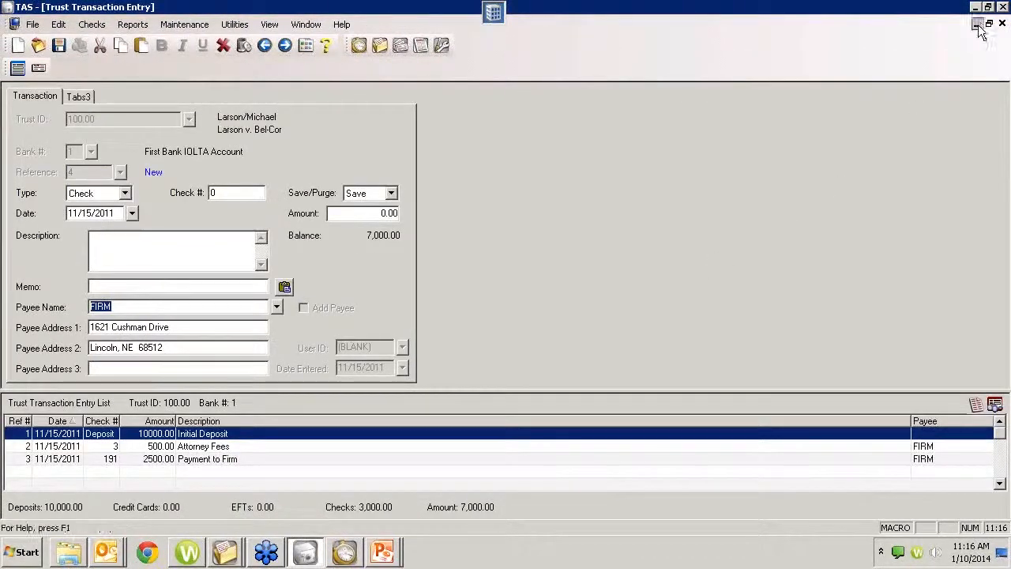
left_click(1003, 24)
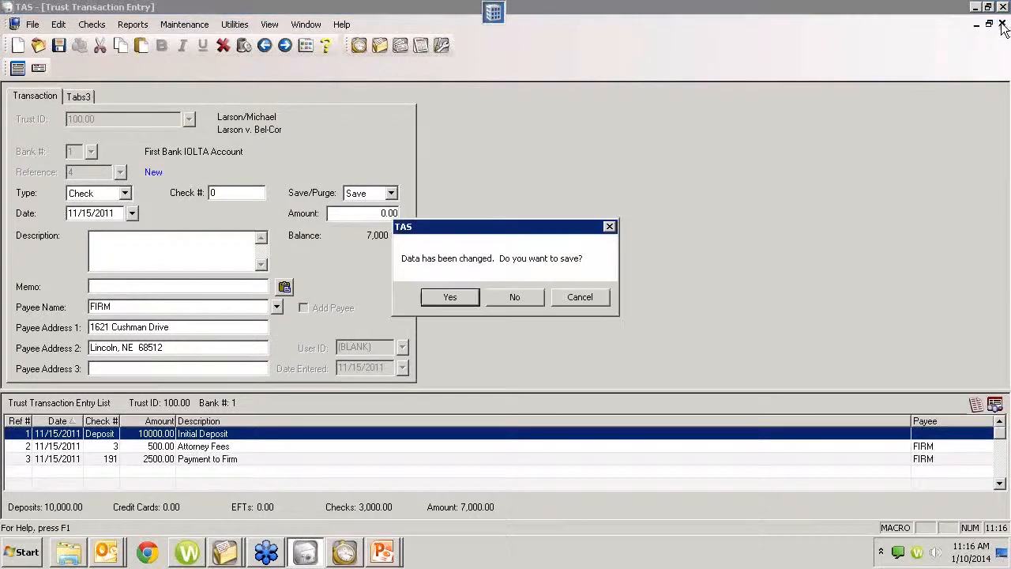
left_click(514, 296)
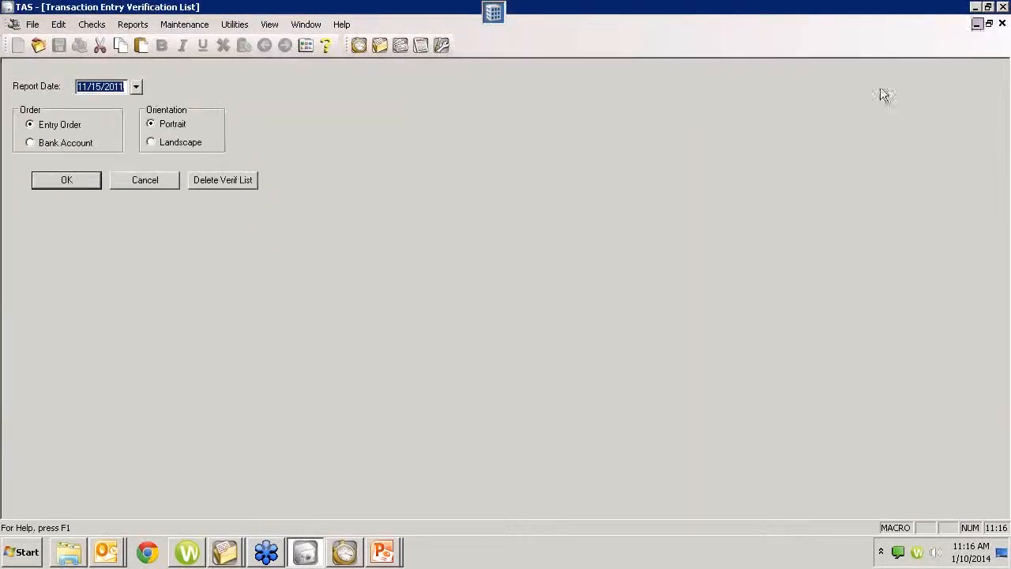
left_click(120, 176)
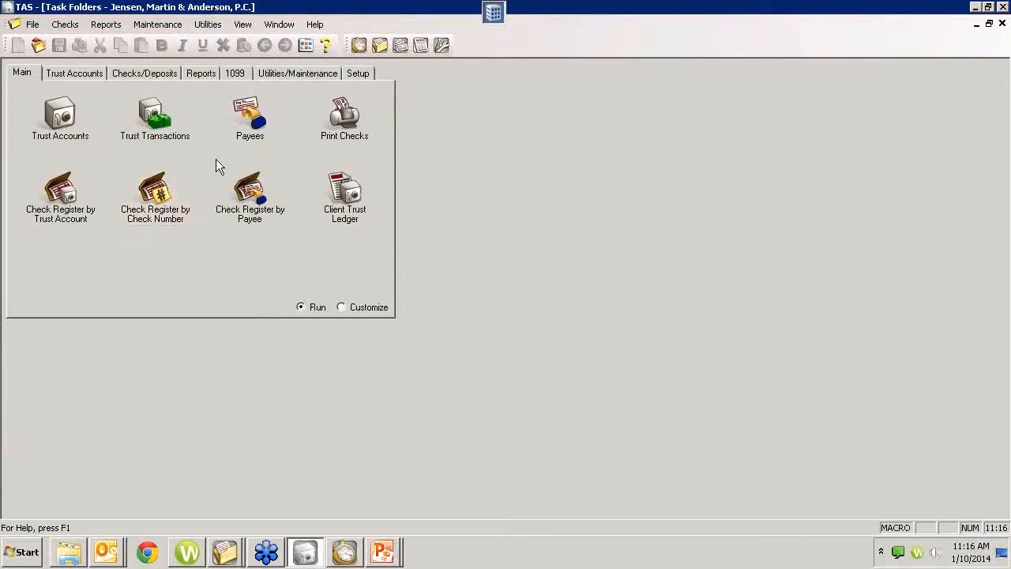
Look through the Reports, Trust Accounts, Main, Utilities/Maintenance and Checks/Deposits task folders.
left_click(199, 74)
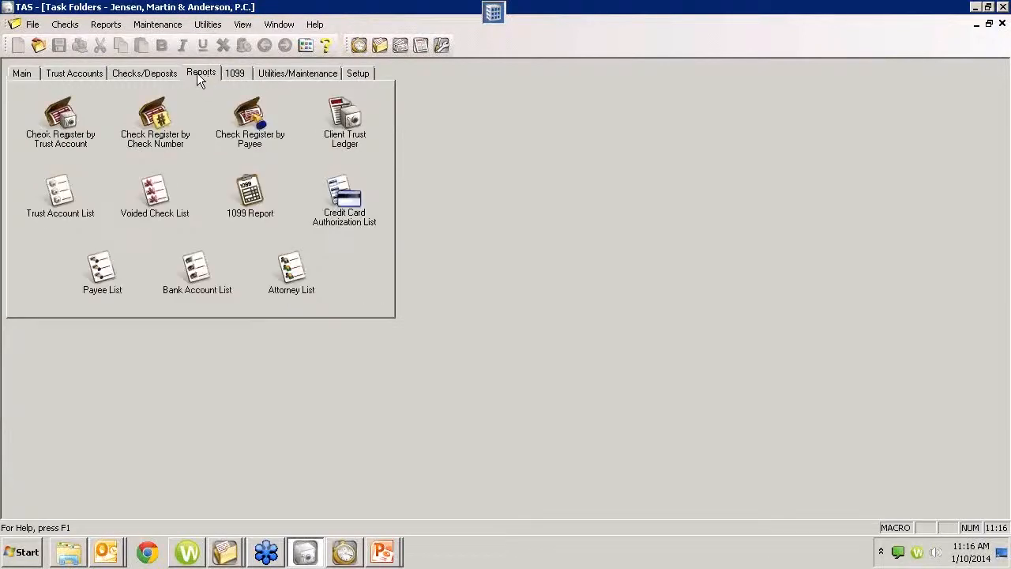
left_click(82, 72)
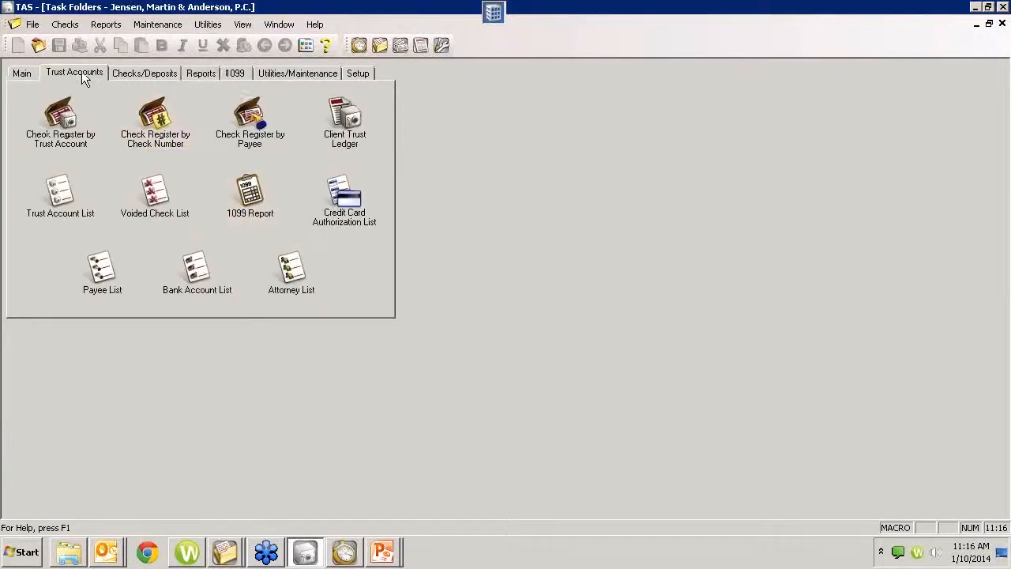
left_click(22, 72)
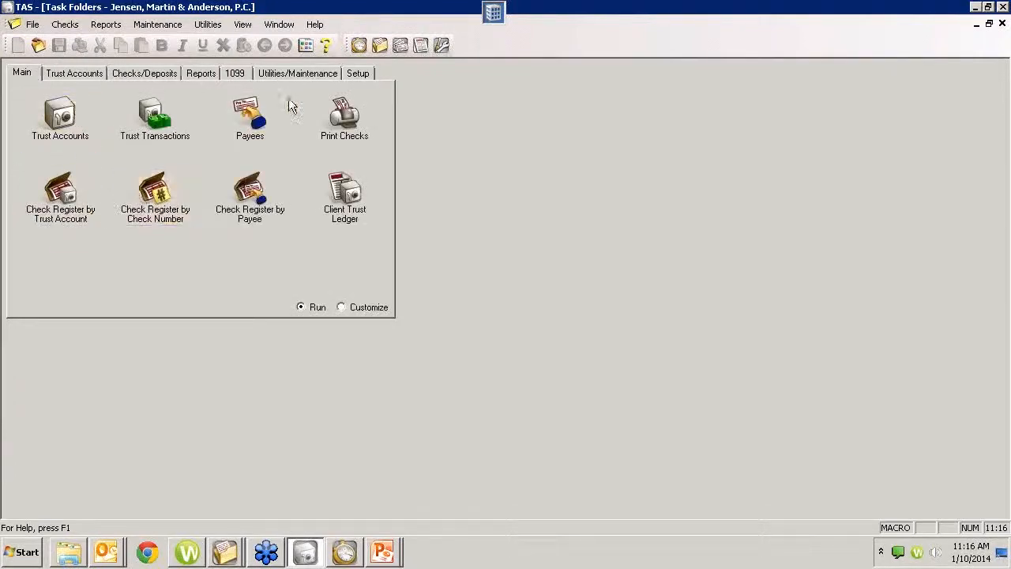
left_click(285, 74)
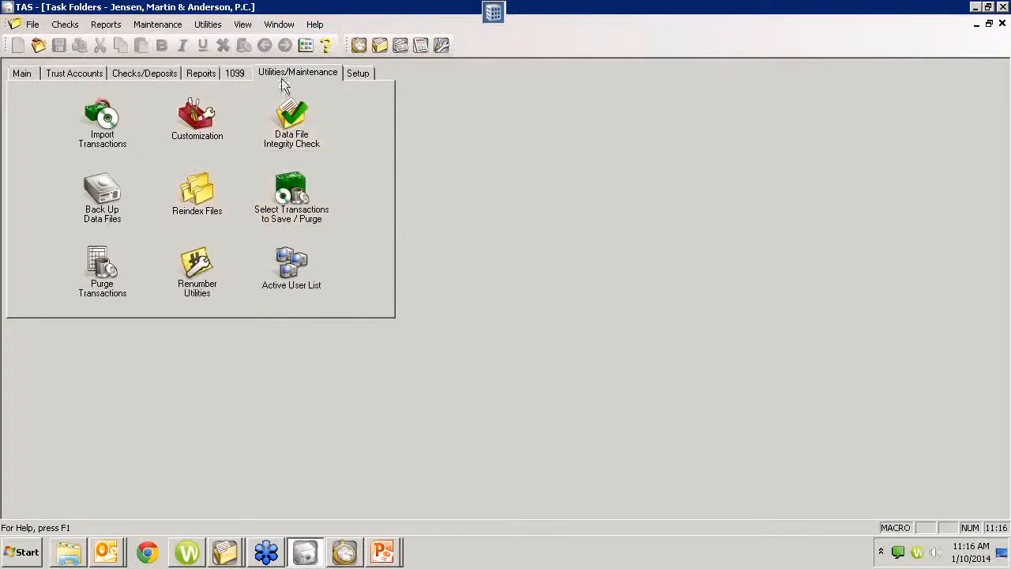
left_click(127, 72)
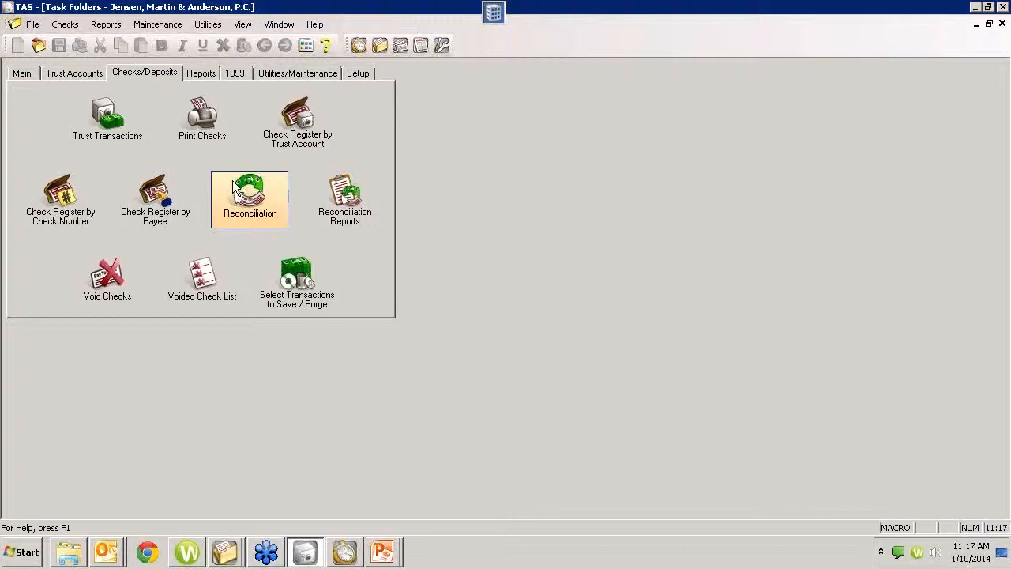
Open the bank account setup, review the available bank accounts in the lookup, and cancel without selecting one.
left_click(356, 73)
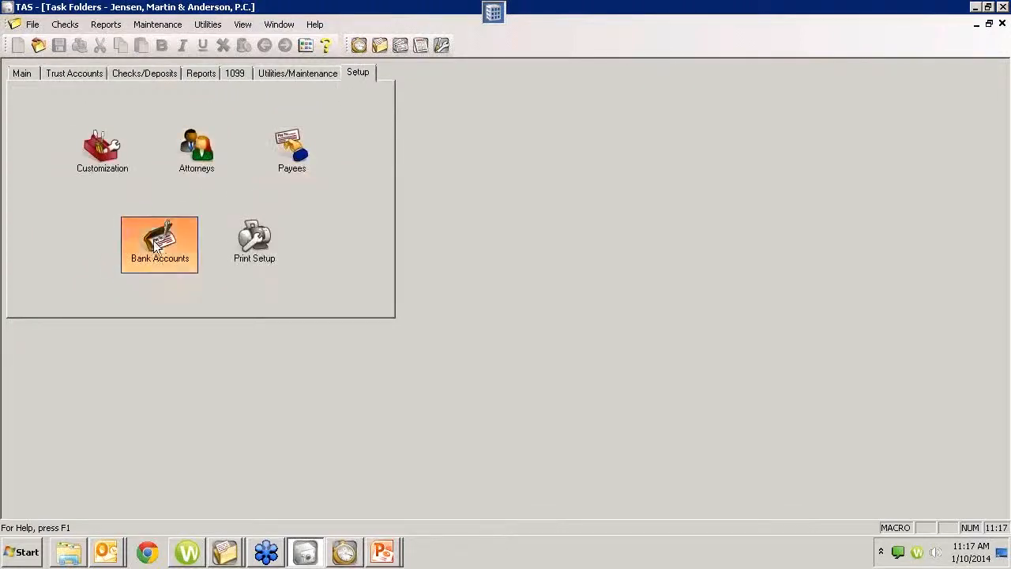
left_click(162, 240)
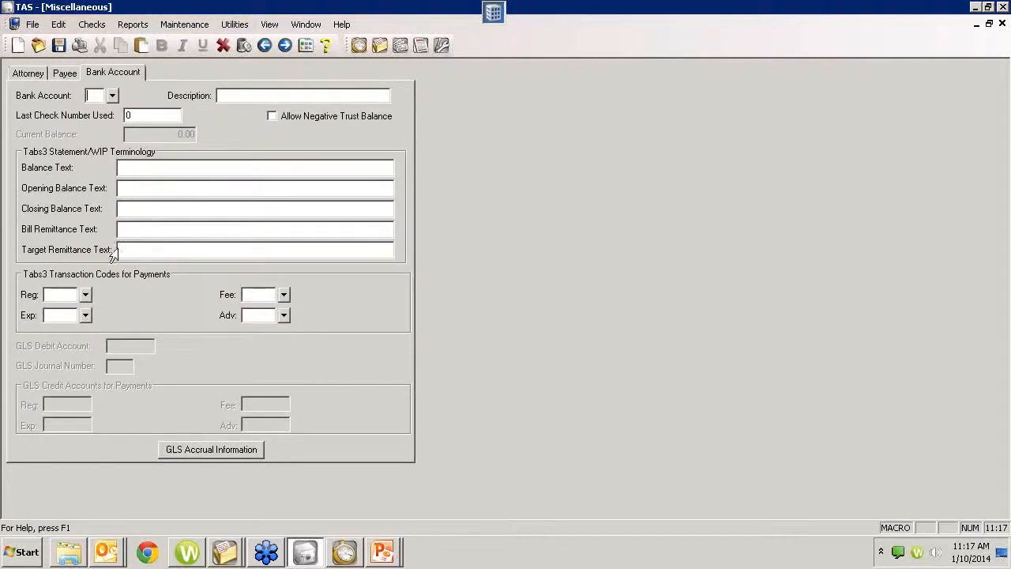
left_click(112, 95)
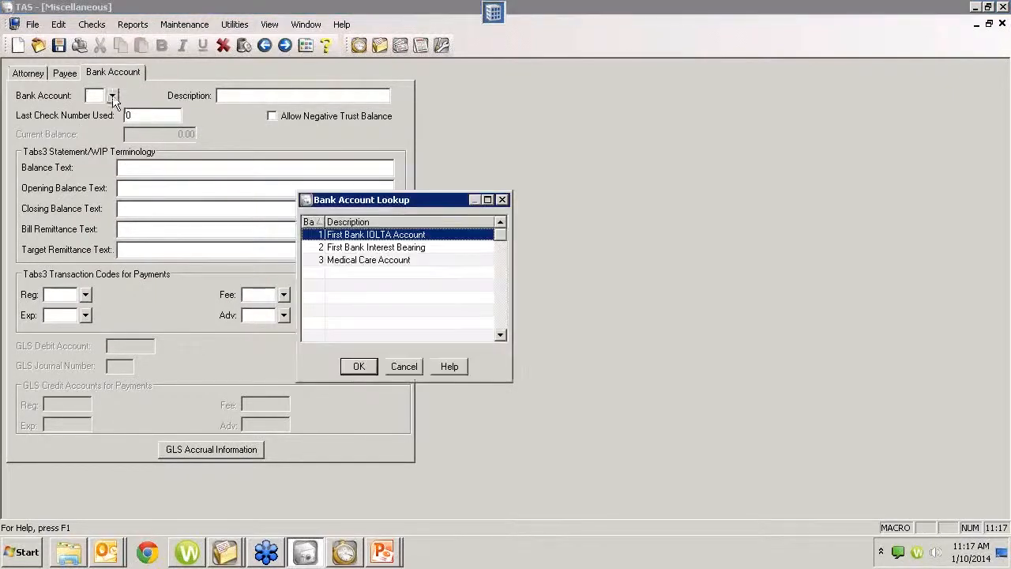
left_click(403, 366)
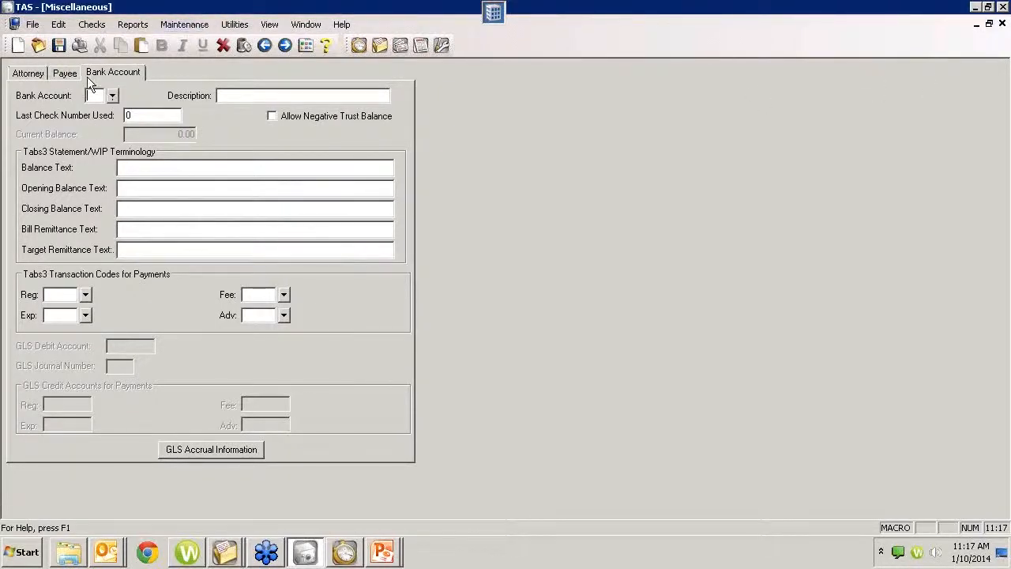
Bring up the FIRM payee record to examine its address, federal ID and 1099 information.
left_click(66, 74)
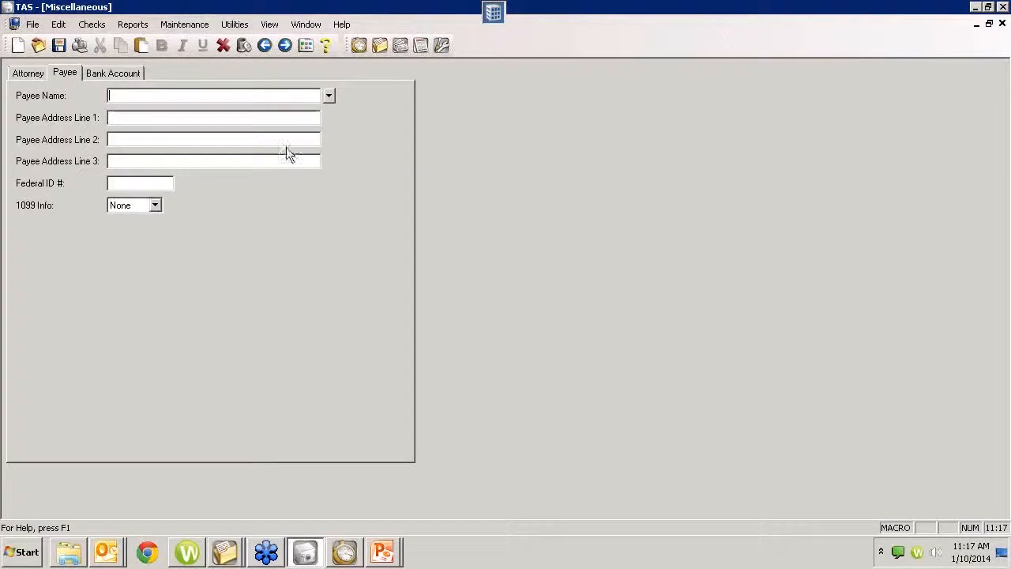
type("ff")
key("BackSpace")
type("IRM")
key("Tab")
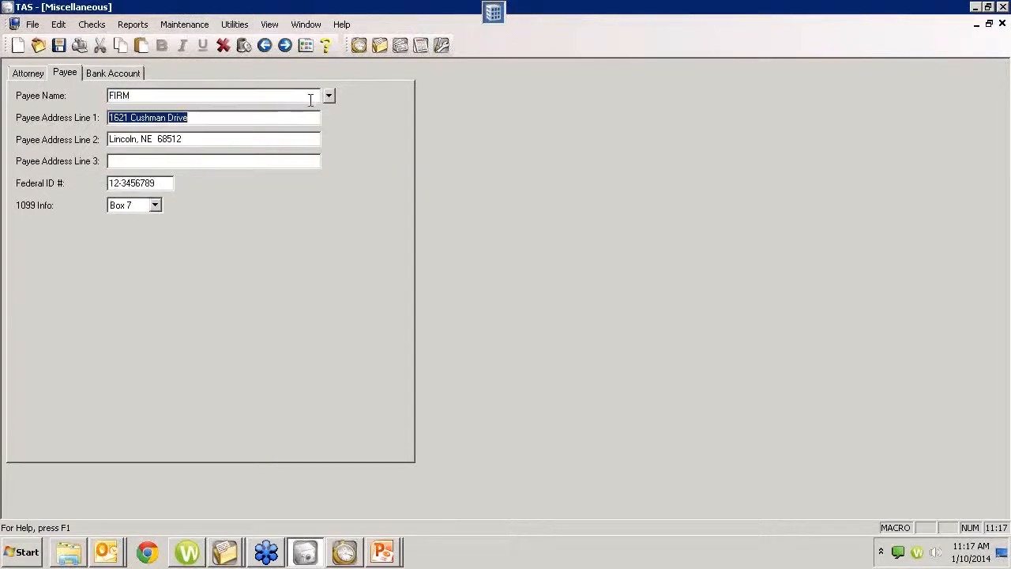
Review the other payees in the payee lookup without selecting one, and close the payee setup window.
left_click(329, 95)
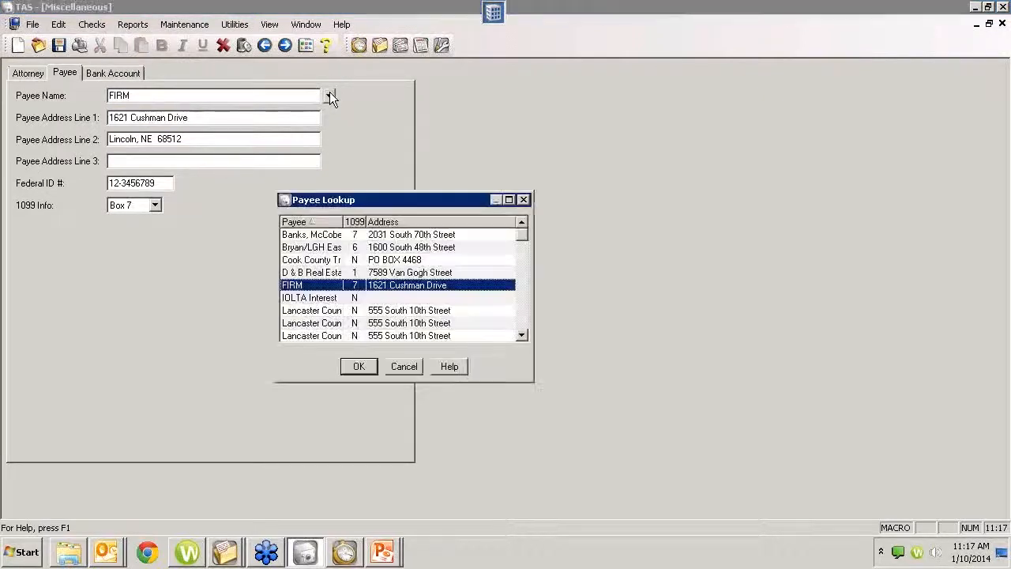
left_click(401, 262)
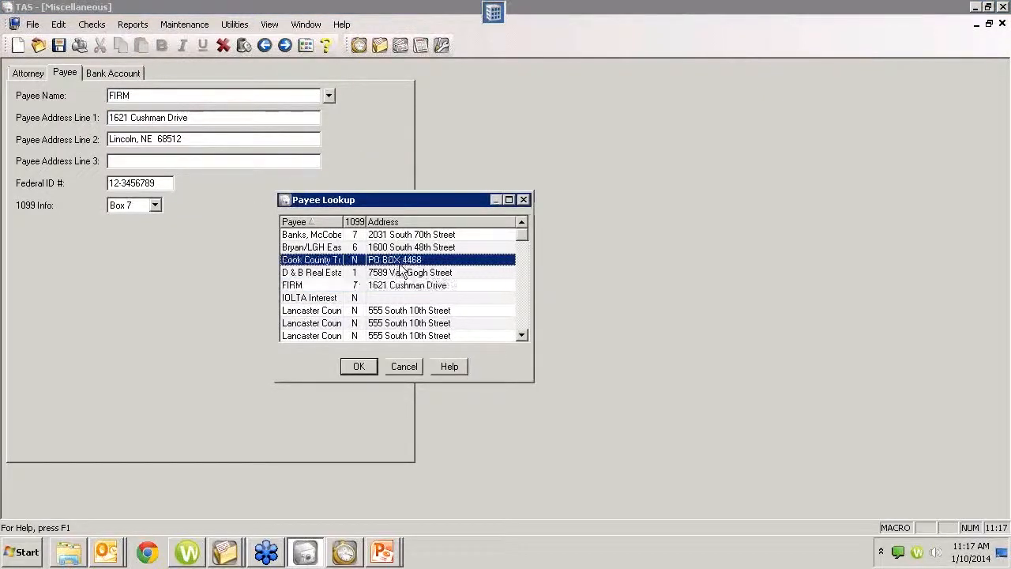
left_click(522, 200)
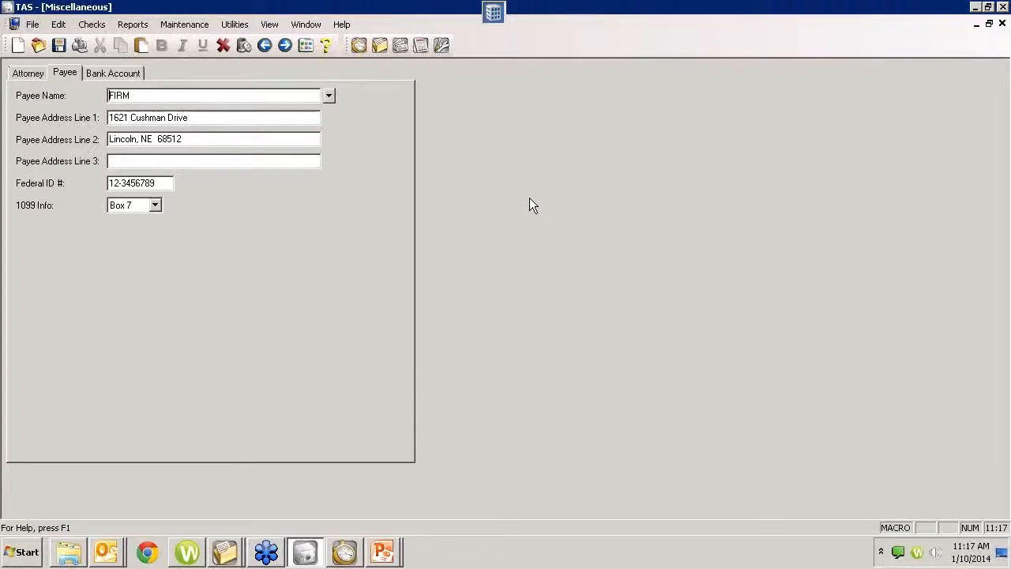
left_click(1002, 24)
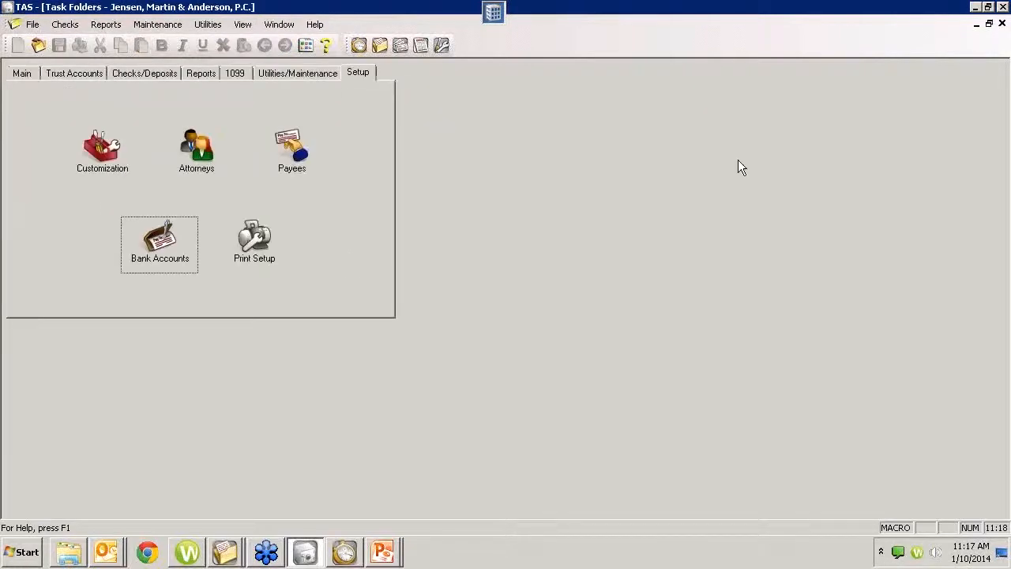
Review the transaction types available for a new trust transaction and close the entry without saving.
left_click(36, 75)
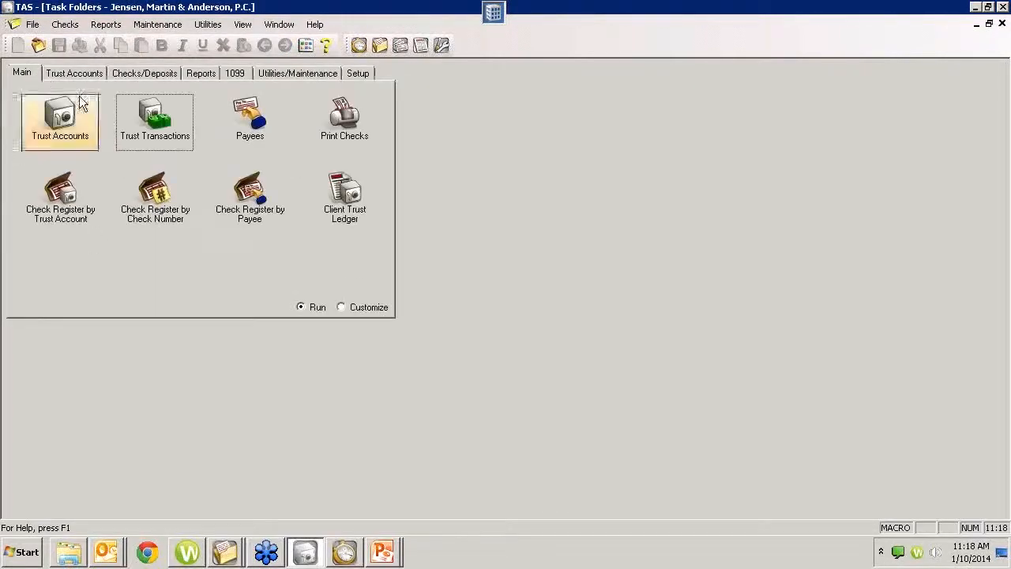
left_click(169, 122)
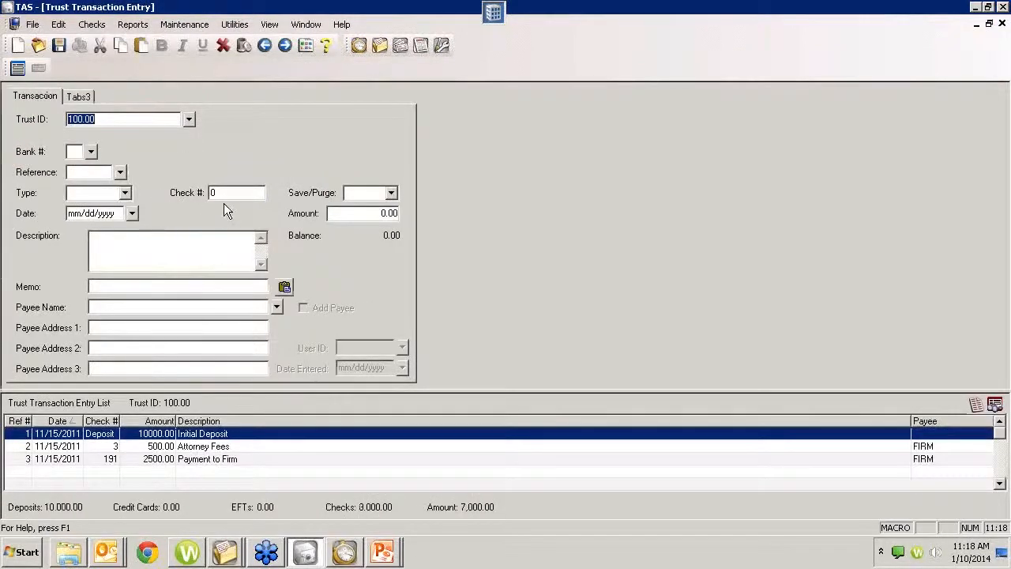
left_click(125, 192)
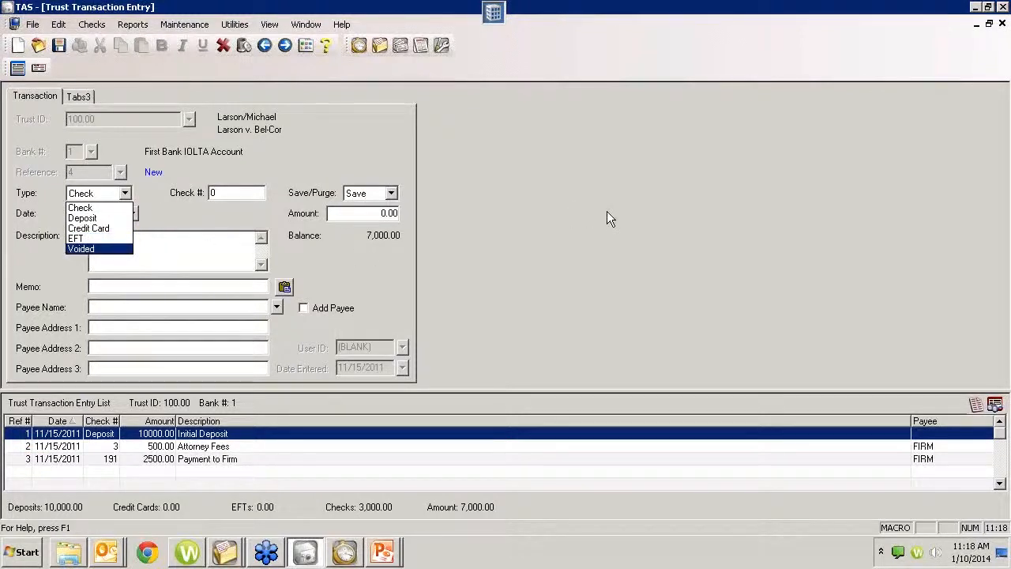
left_click(552, 188)
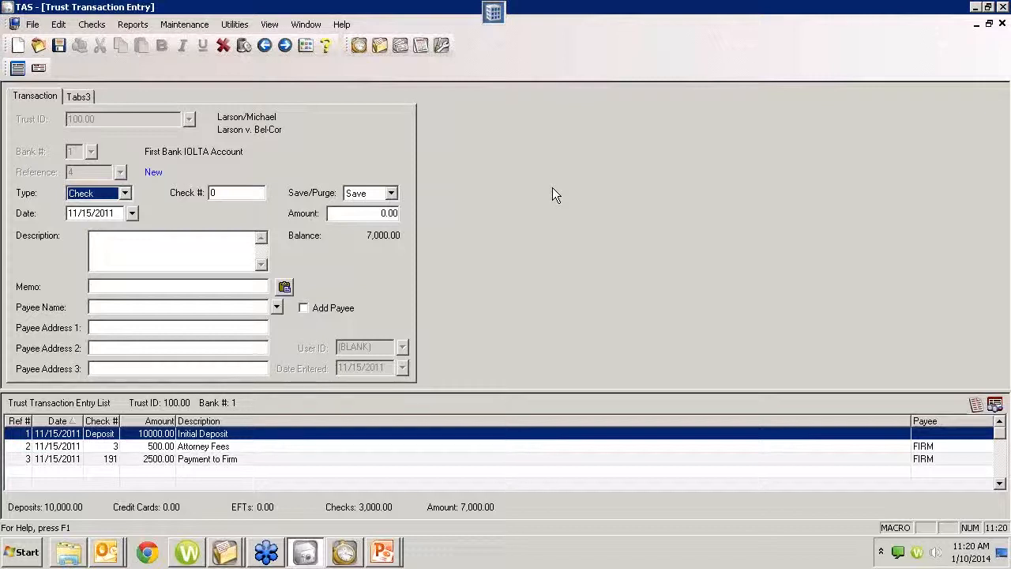
left_click(1002, 23)
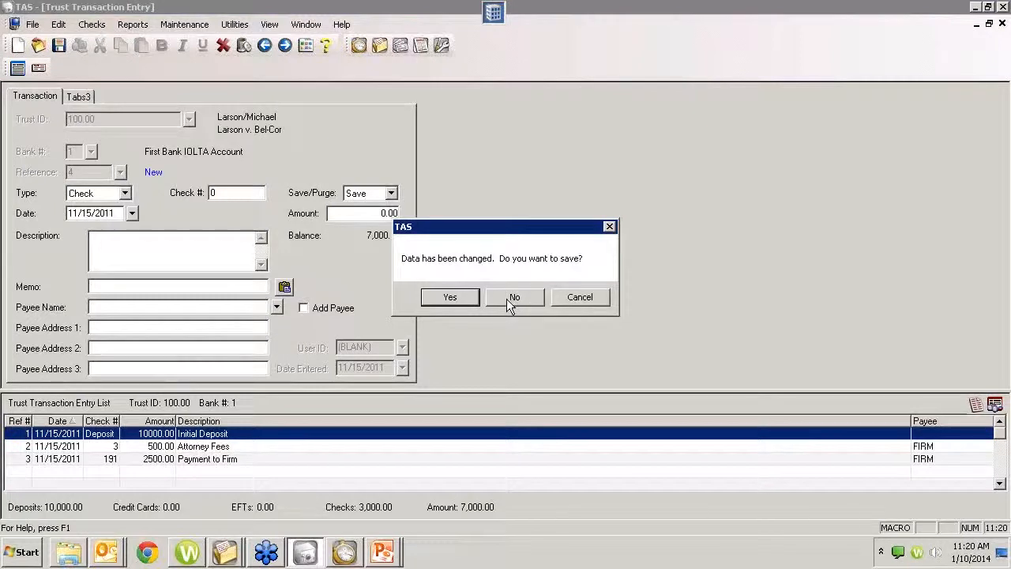
left_click(513, 298)
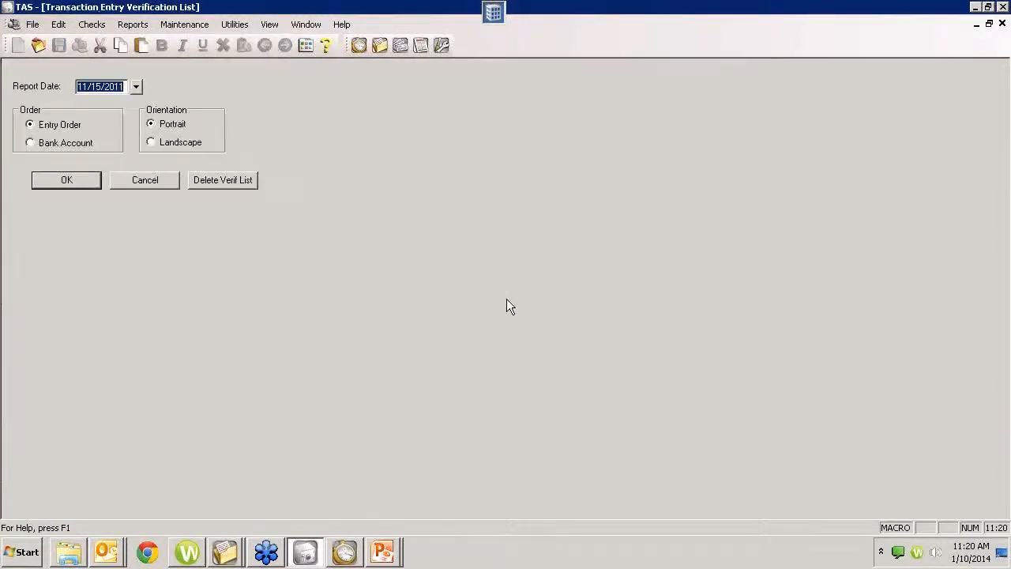